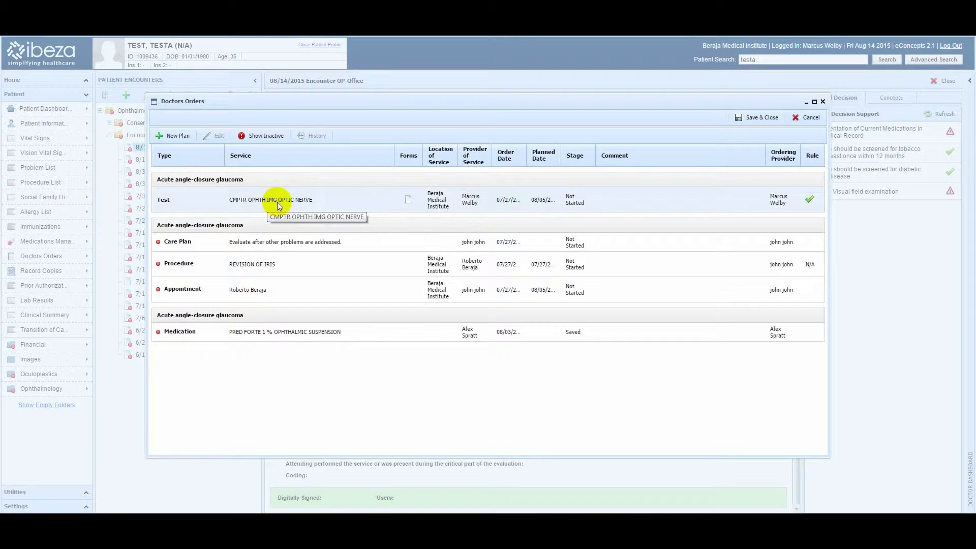
# Set the stage of the CMPTR OPHTH IMG OPTIC NERVE test order to Completed.
pyautogui.click(573, 198)
pyautogui.click(584, 201)
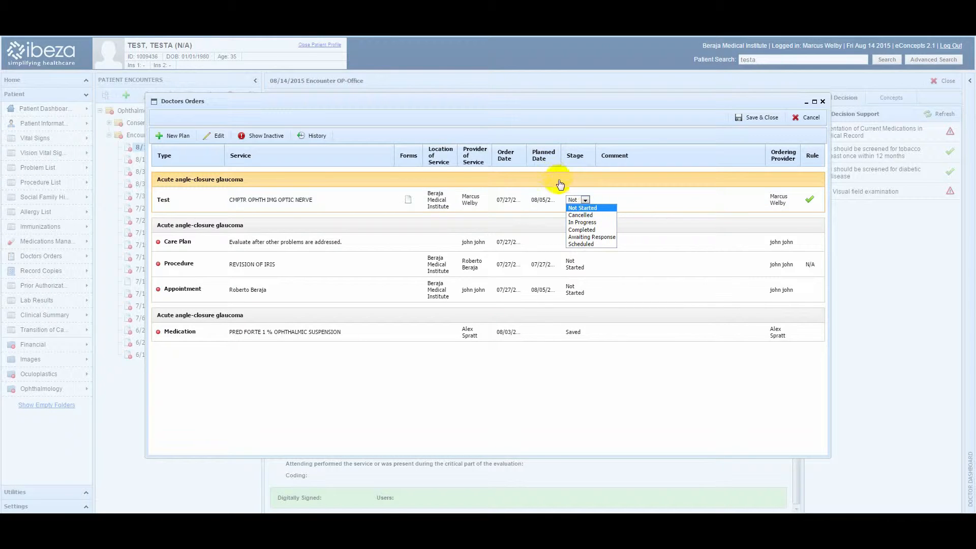
pyautogui.click(605, 216)
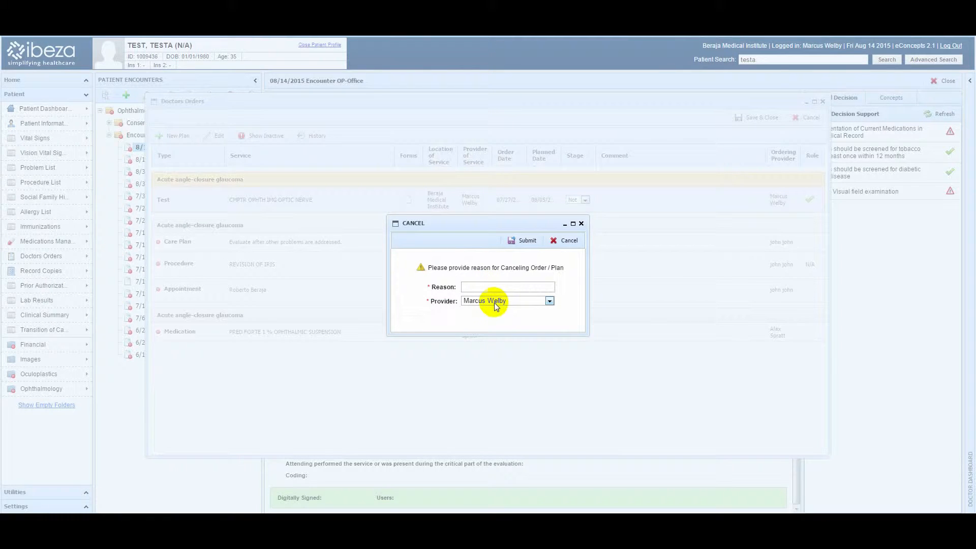
pyautogui.click(560, 242)
pyautogui.click(583, 200)
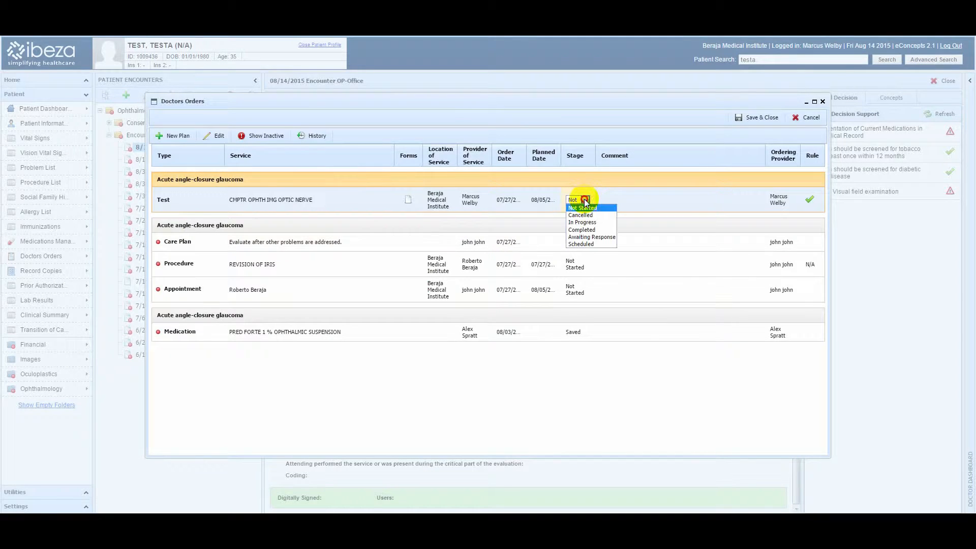
pyautogui.click(591, 230)
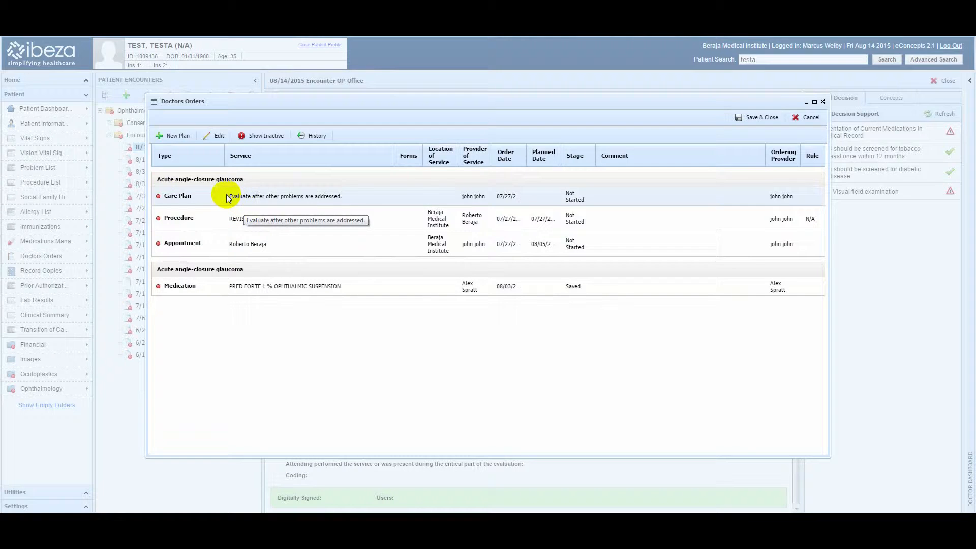
# Create a new doctor's orders plan for the Glaucoma problem.
pyautogui.click(173, 138)
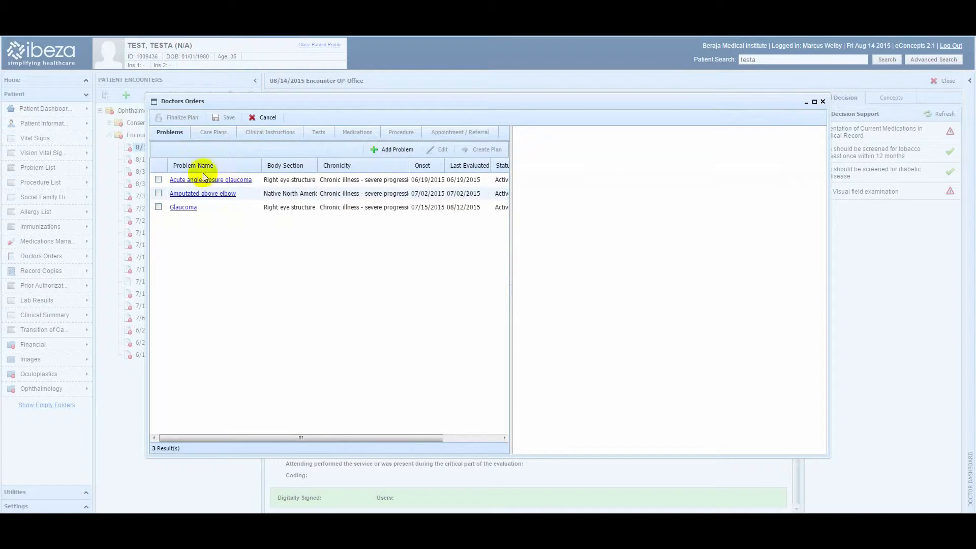
pyautogui.click(159, 208)
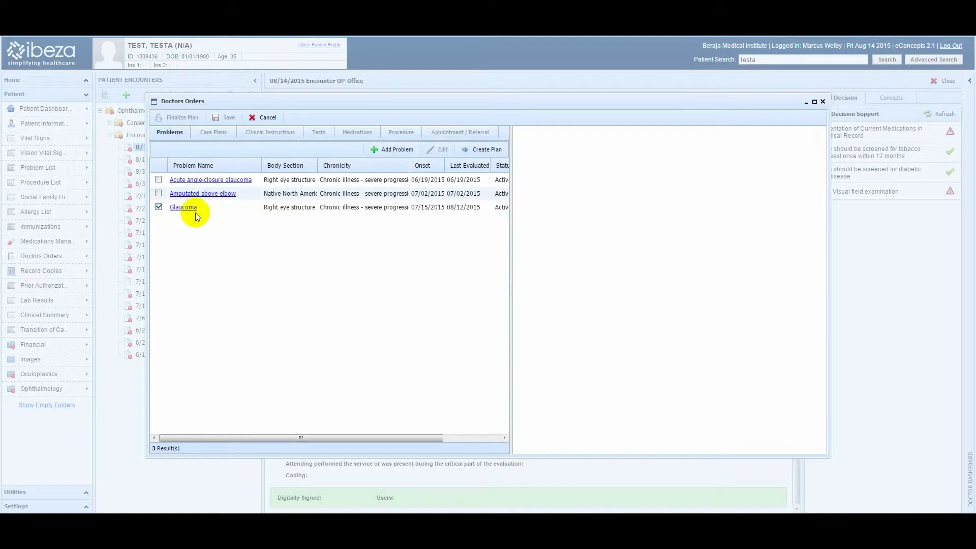
pyautogui.click(469, 149)
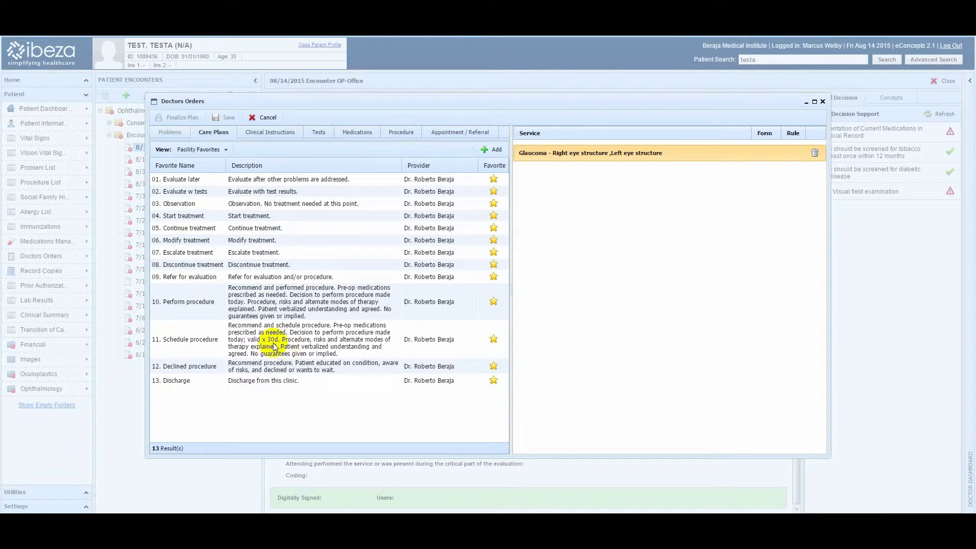
# Add the facility favorite care plan "02. Evaluate w tests" to the glaucoma plan and save it with its default instructions.
pyautogui.click(491, 150)
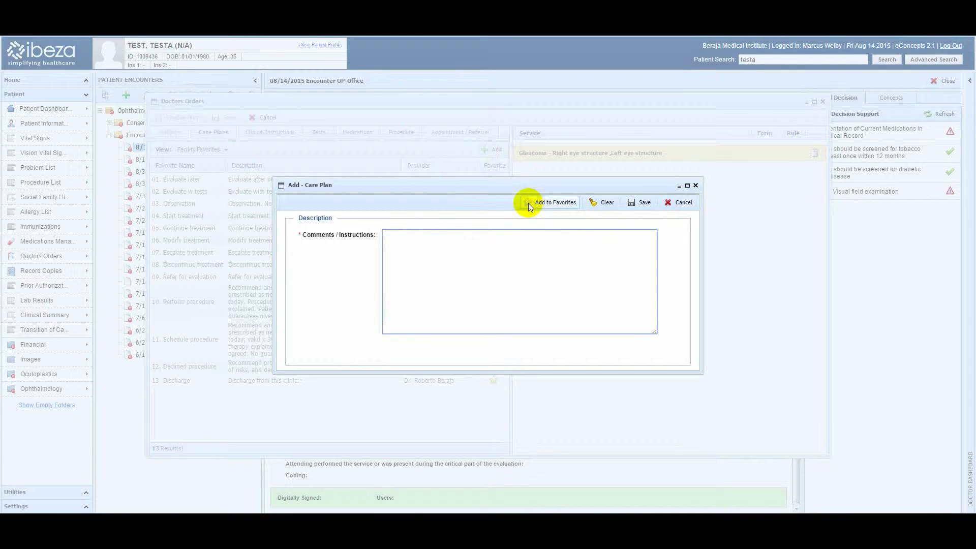
pyautogui.click(680, 206)
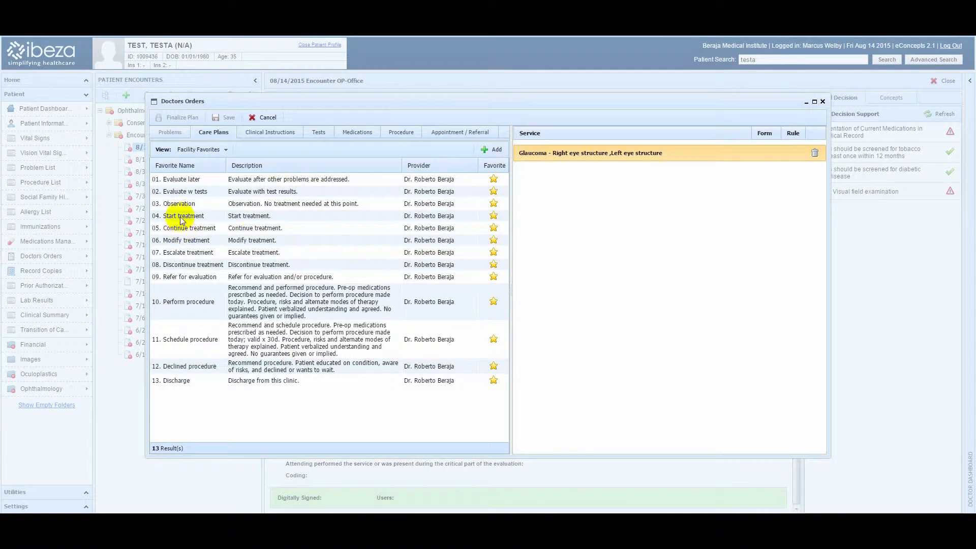
pyautogui.doubleClick(242, 196)
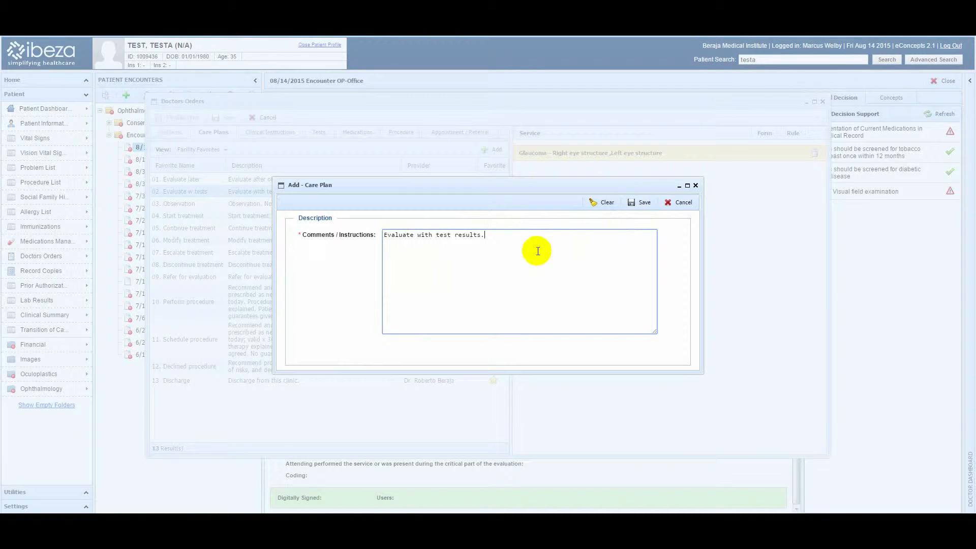
pyautogui.click(633, 203)
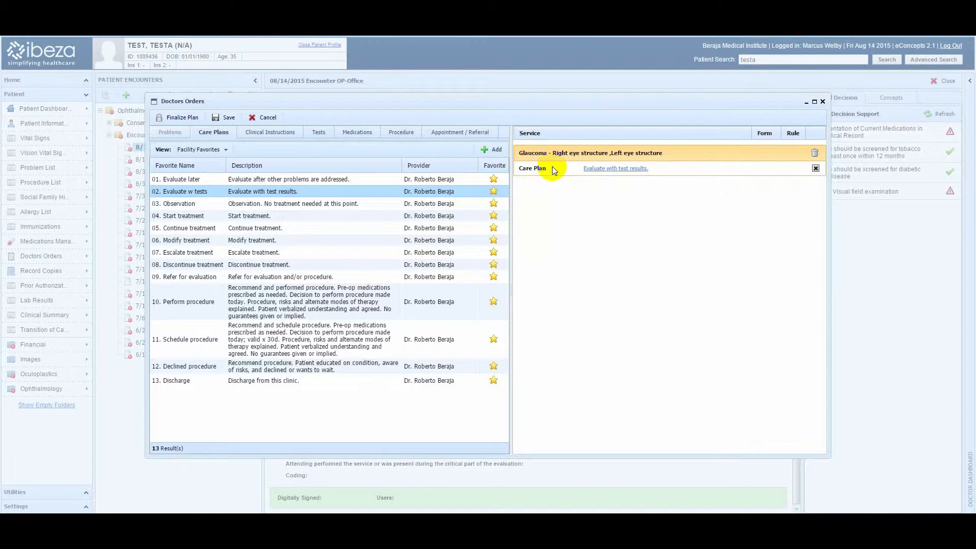
# Examine the clinical instructions available under doctor favorites, previous clinical instructions and facility favorites.
pyautogui.click(263, 133)
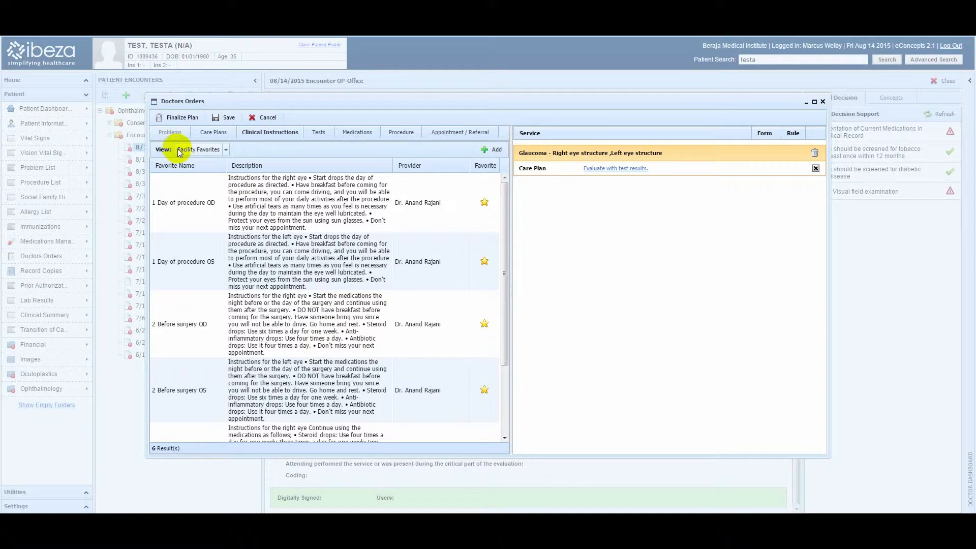
pyautogui.click(224, 149)
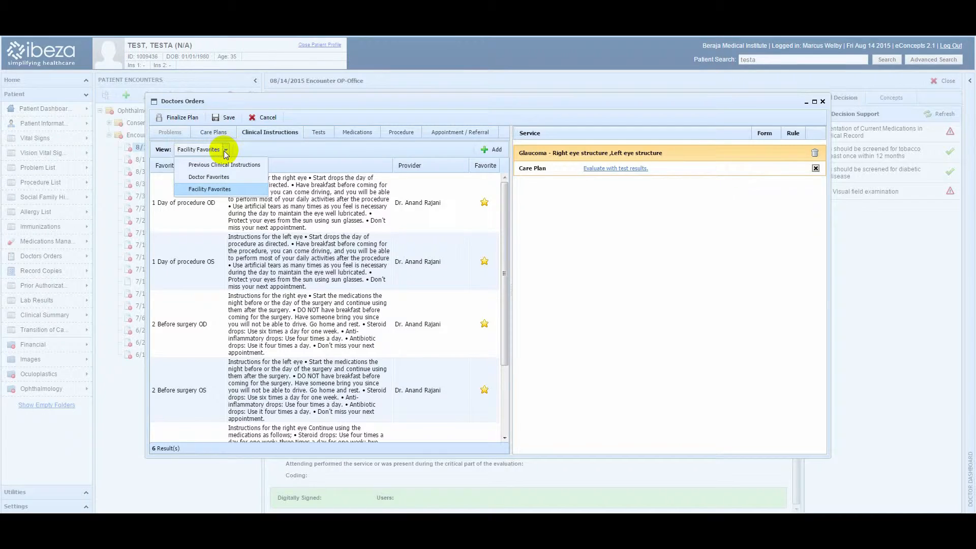
pyautogui.click(217, 176)
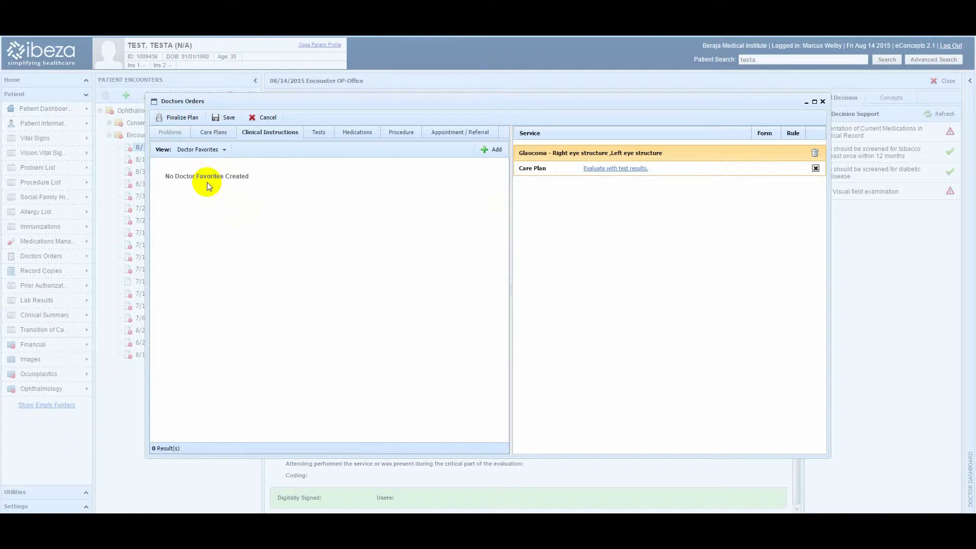
pyautogui.click(224, 153)
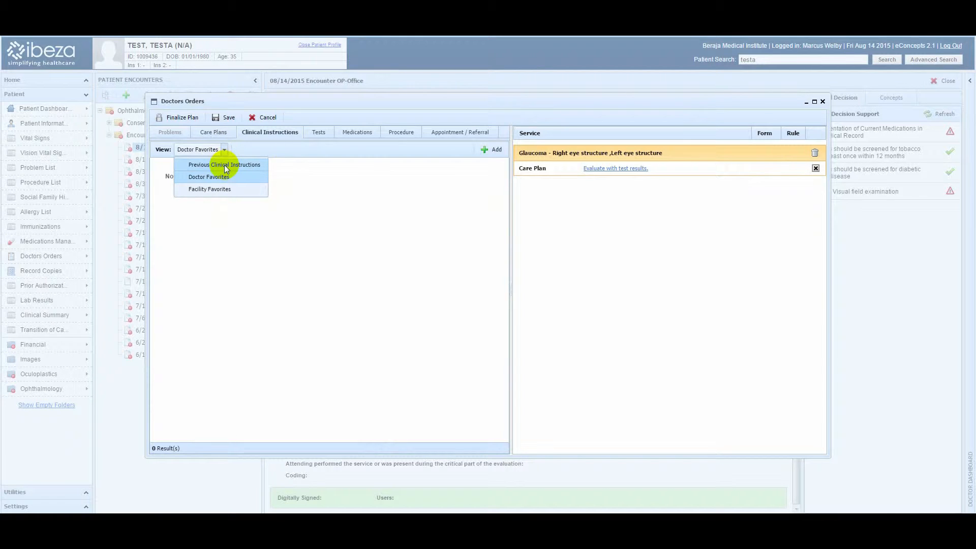
pyautogui.click(225, 165)
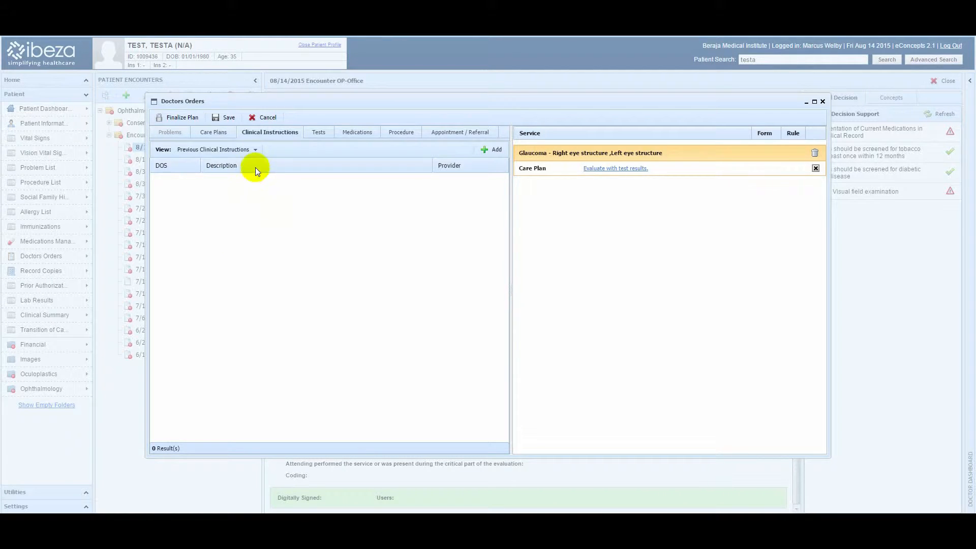
pyautogui.click(256, 150)
pyautogui.click(232, 187)
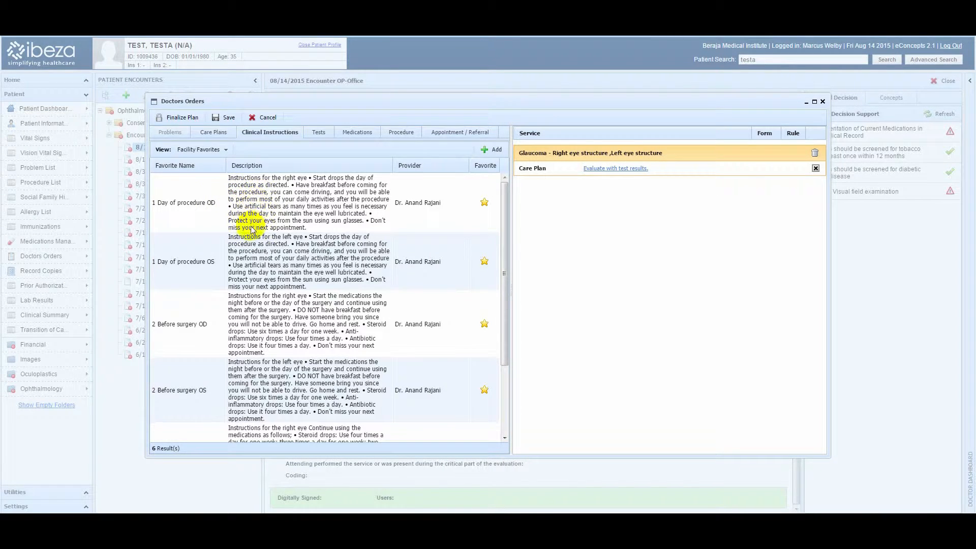
pyautogui.scroll(-2, 257, 218)
pyautogui.scroll(2, 259, 237)
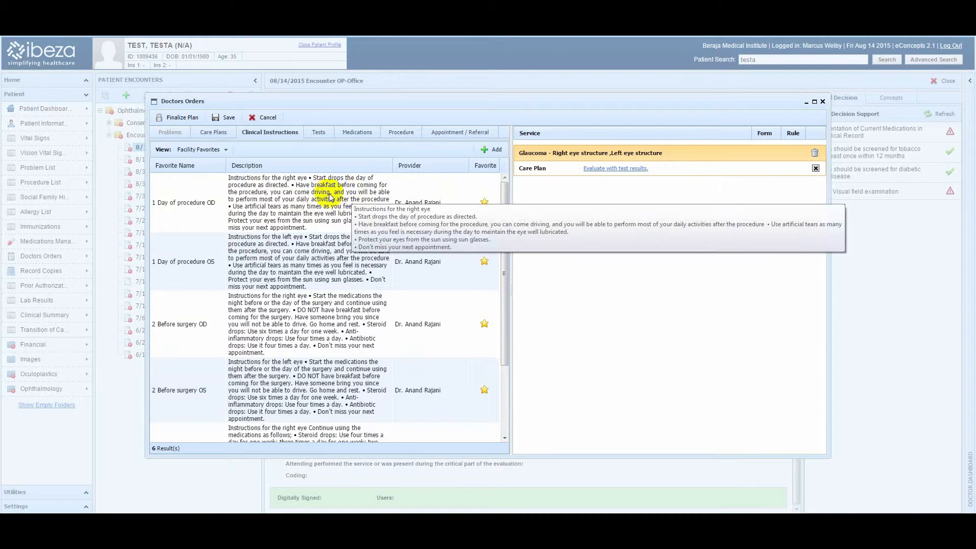
# Add the "1 Day of procedure OD" clinical instruction to the glaucoma plan and remove it again.
pyautogui.doubleClick(299, 200)
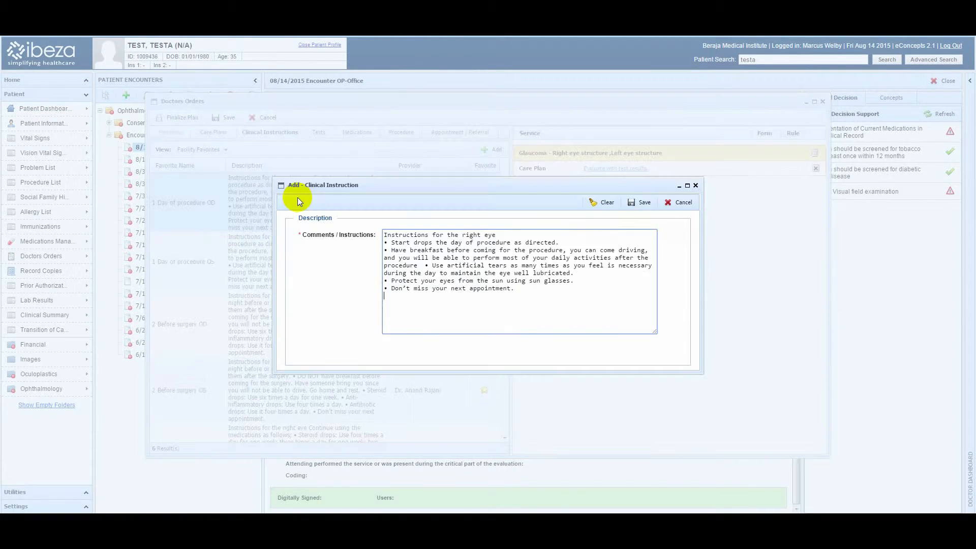
pyautogui.click(638, 204)
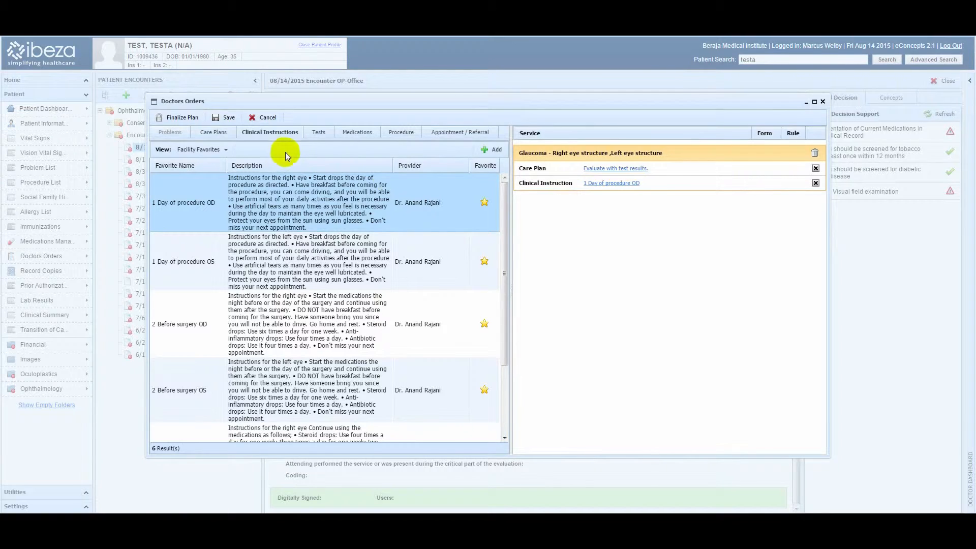
pyautogui.click(815, 183)
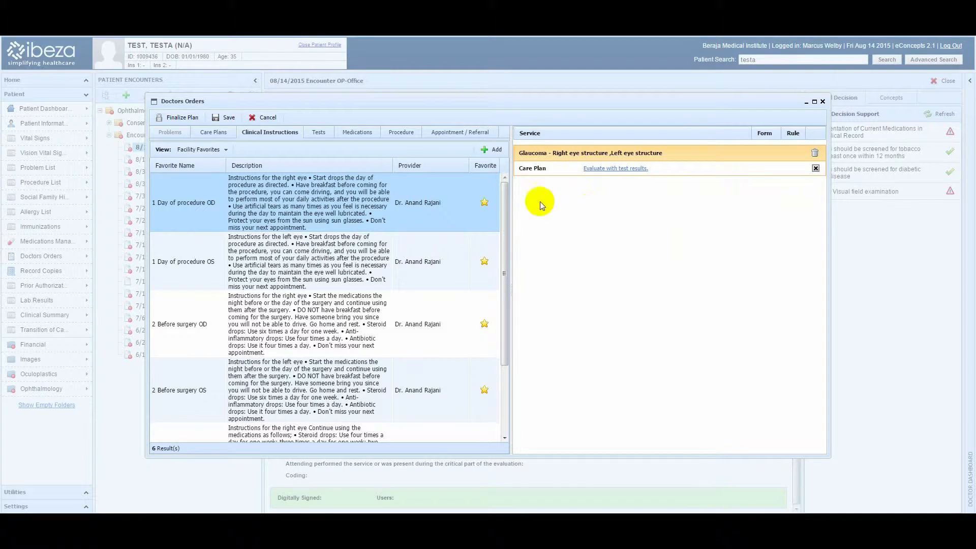
# Examine the tests offered for the plan under all tests, facility favorites and doctor favorites.
pyautogui.click(319, 133)
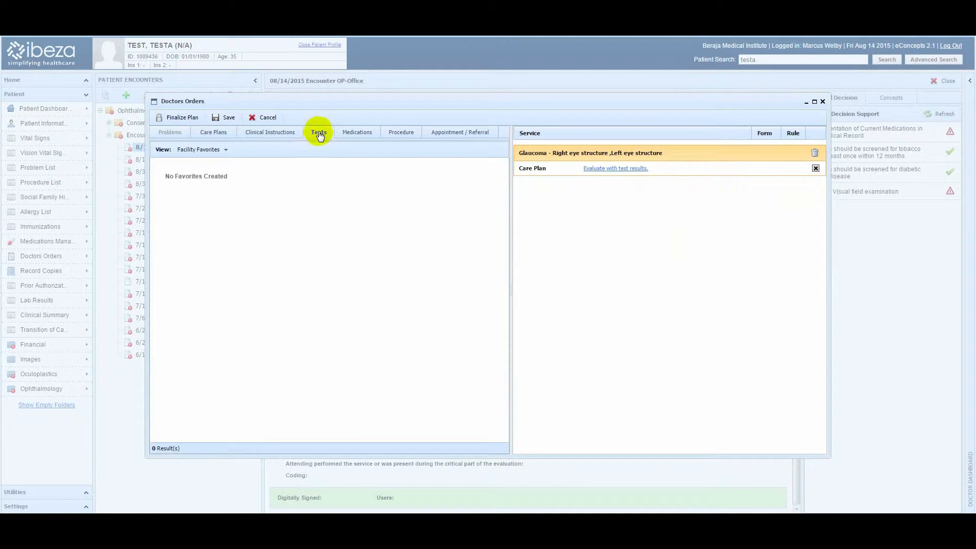
pyautogui.click(220, 154)
pyautogui.click(212, 161)
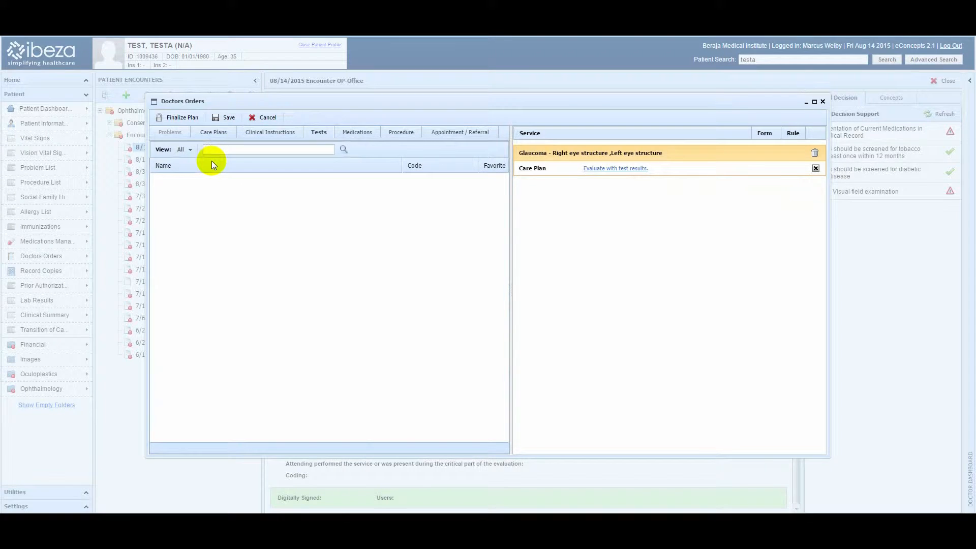
pyautogui.click(208, 151)
pyautogui.click(192, 150)
pyautogui.click(199, 189)
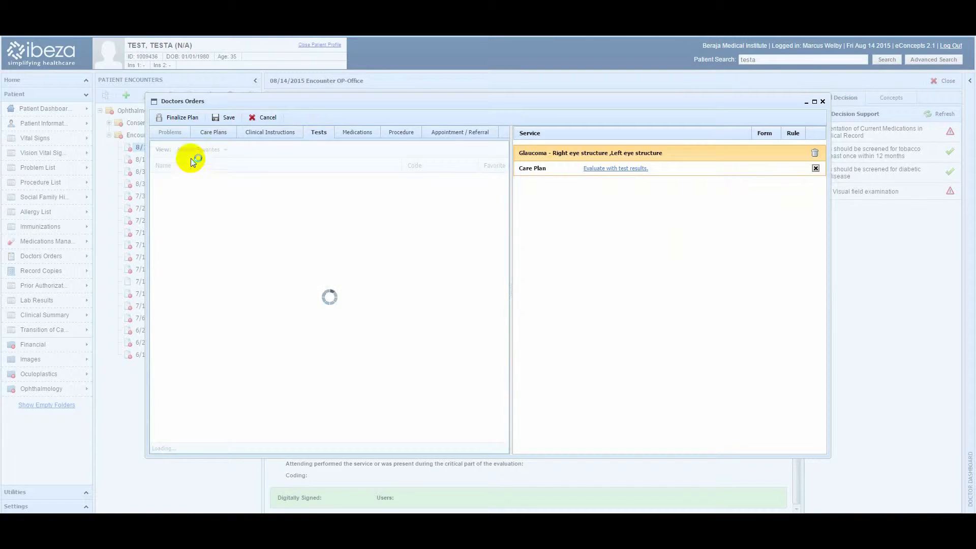
pyautogui.click(196, 151)
pyautogui.click(203, 177)
# Search all tests for code 92134 and open the order form of the matching ophthalmic imaging test.
pyautogui.click(209, 151)
pyautogui.click(206, 163)
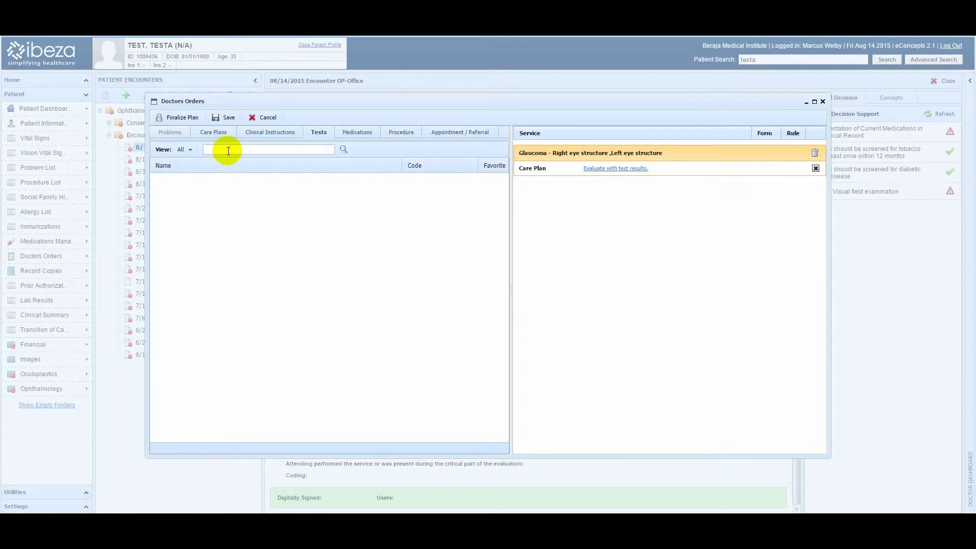
pyautogui.write('92134')
pyautogui.press('Return')
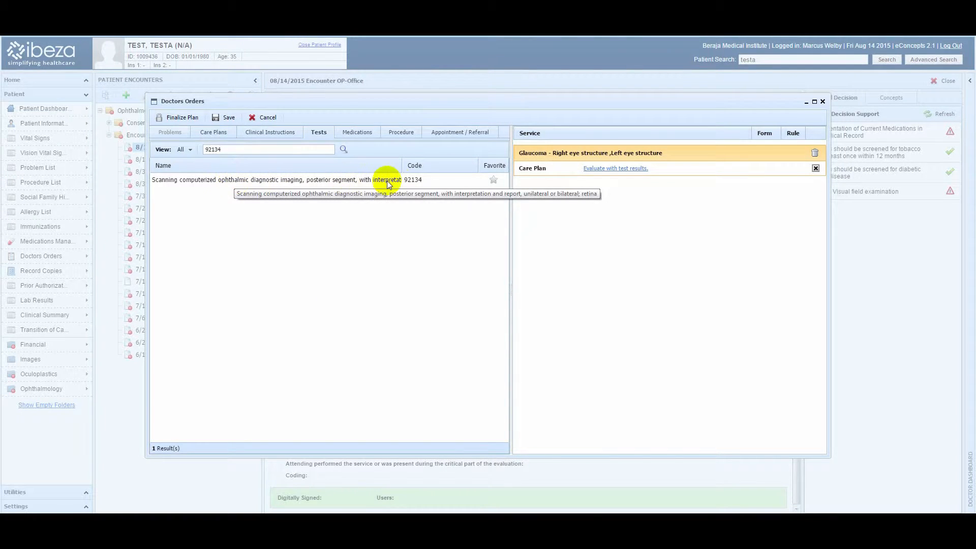
pyautogui.doubleClick(318, 181)
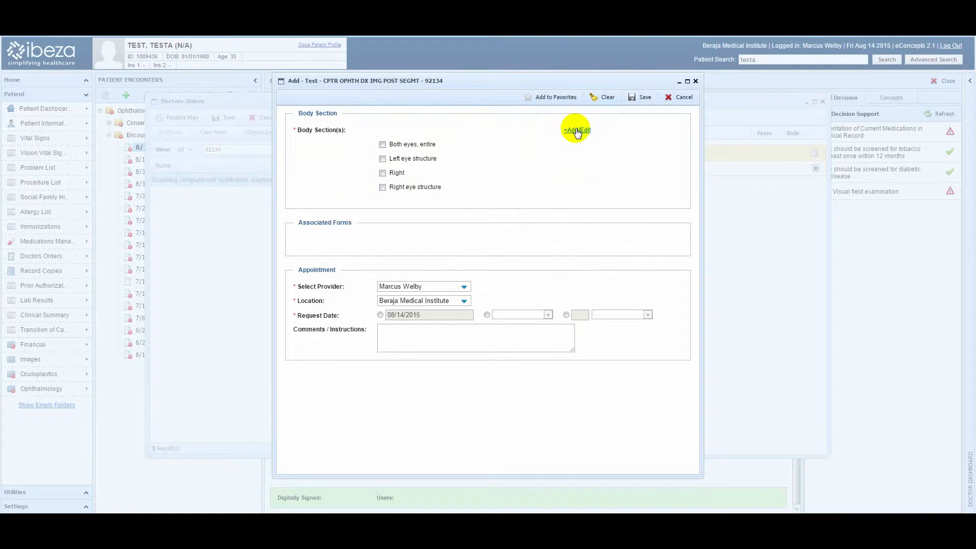
# Set the test's body section to "Both eyes, entire" and its request date to 2 Months, and save the test order.
pyautogui.click(382, 145)
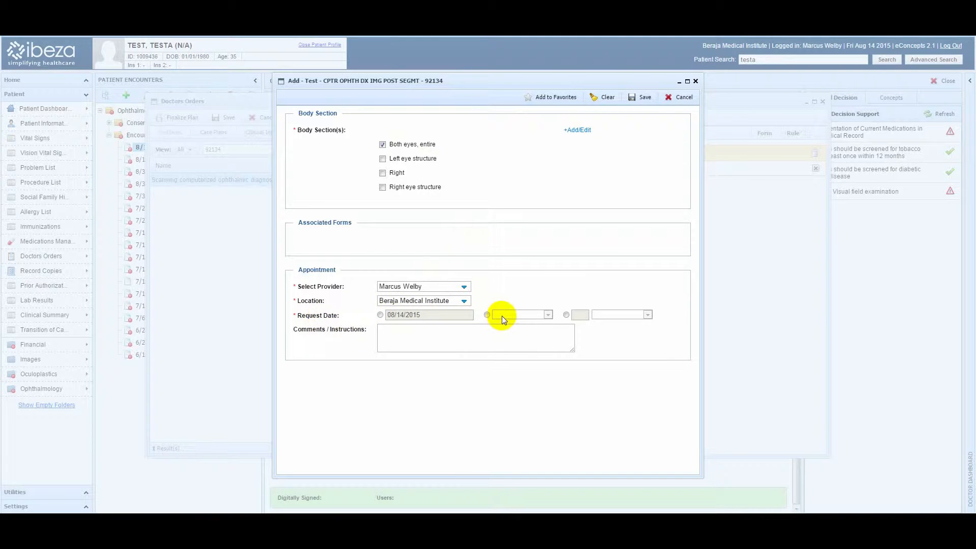
pyautogui.click(487, 315)
pyautogui.click(527, 315)
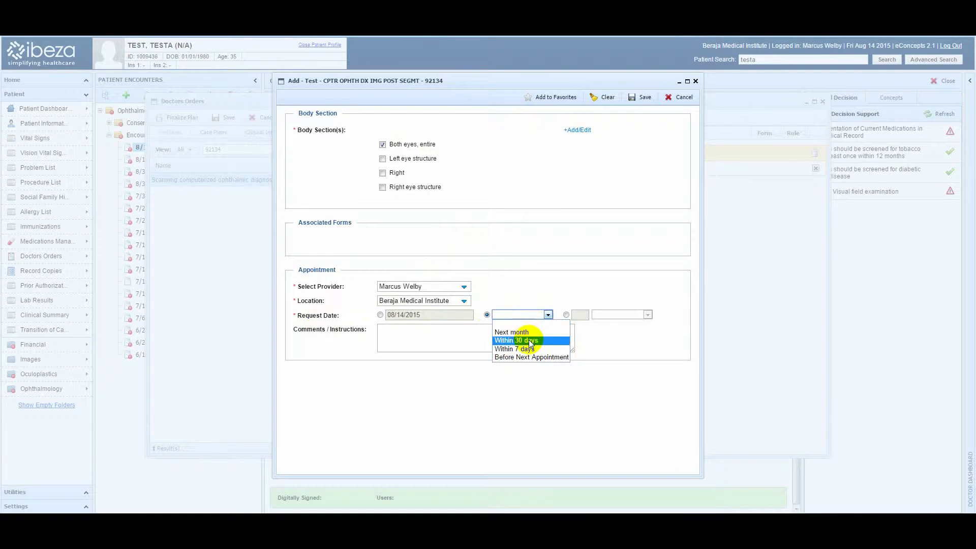
pyautogui.click(566, 314)
pyautogui.click(577, 315)
pyautogui.write('2')
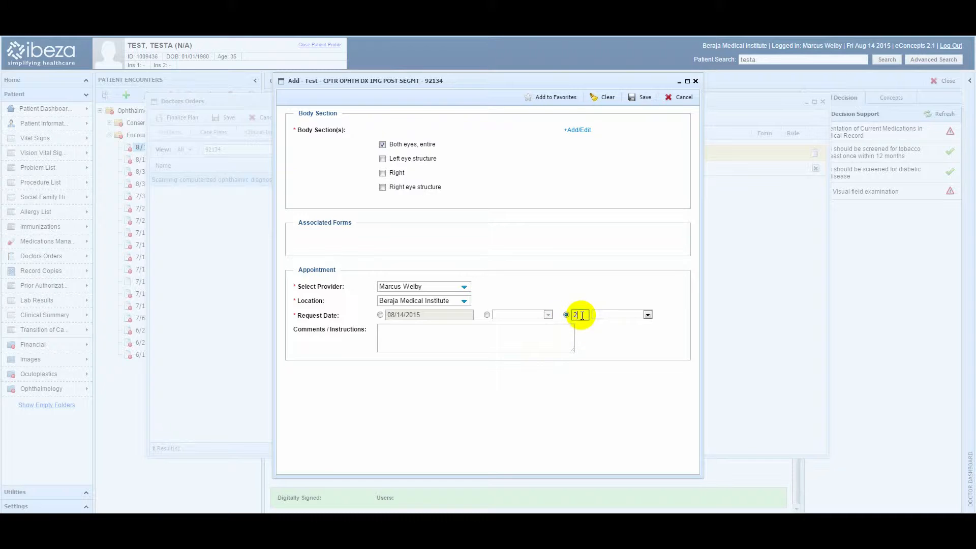
pyautogui.click(600, 315)
pyautogui.click(608, 349)
pyautogui.click(610, 315)
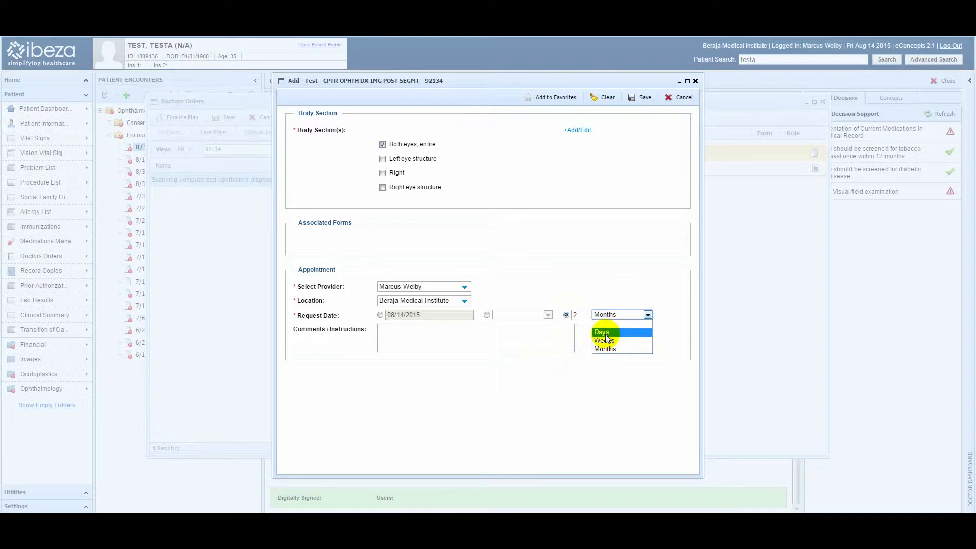
pyautogui.click(552, 335)
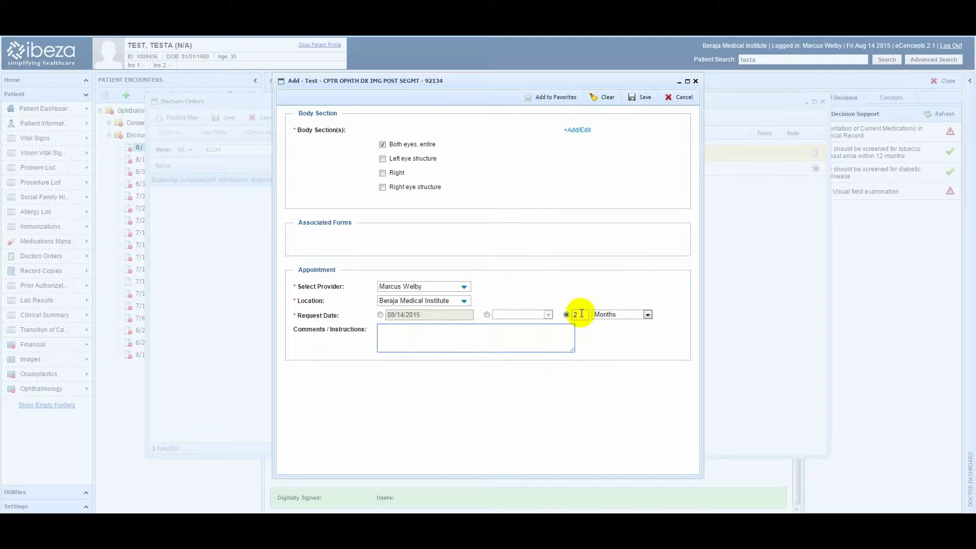
pyautogui.click(635, 99)
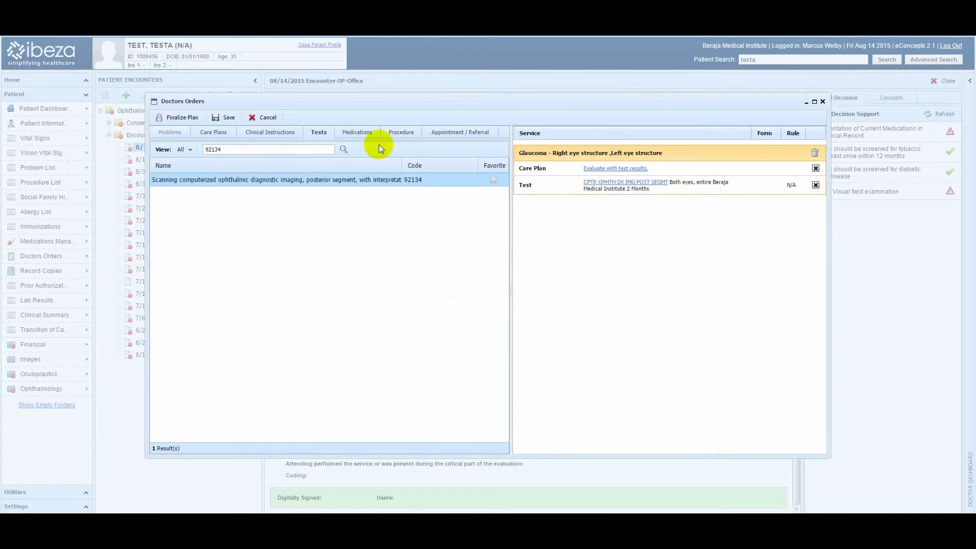
# Examine the medications offered for the plan under facility favorites and all medications.
pyautogui.click(358, 133)
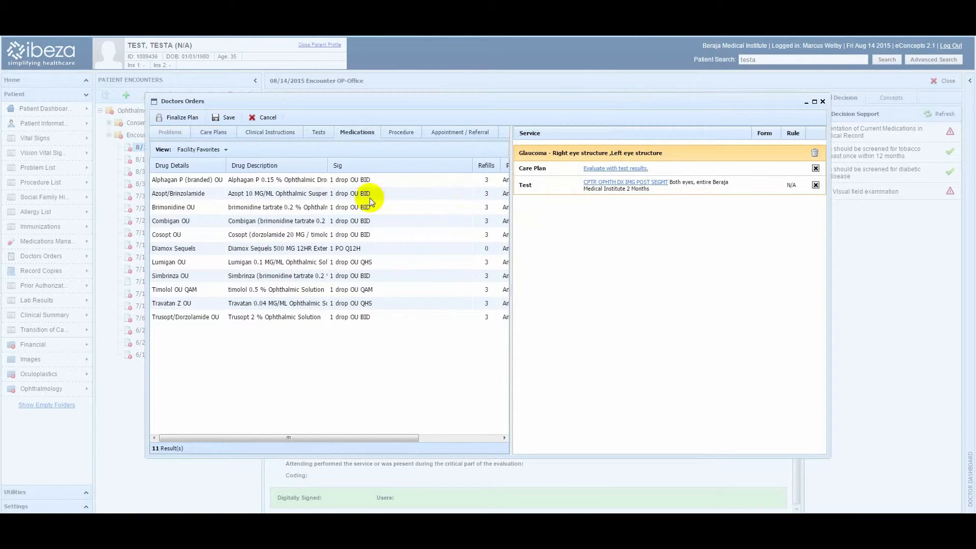
pyautogui.click(193, 150)
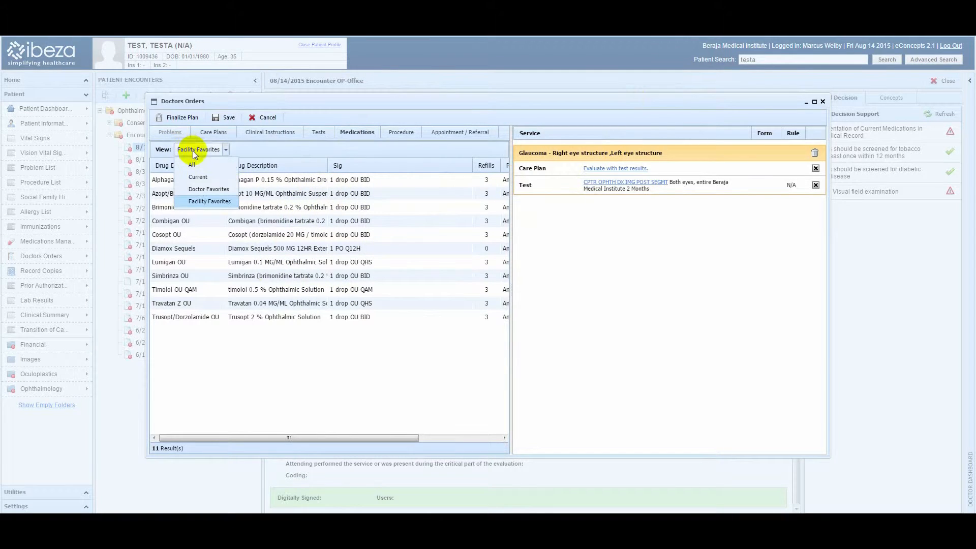
pyautogui.click(193, 166)
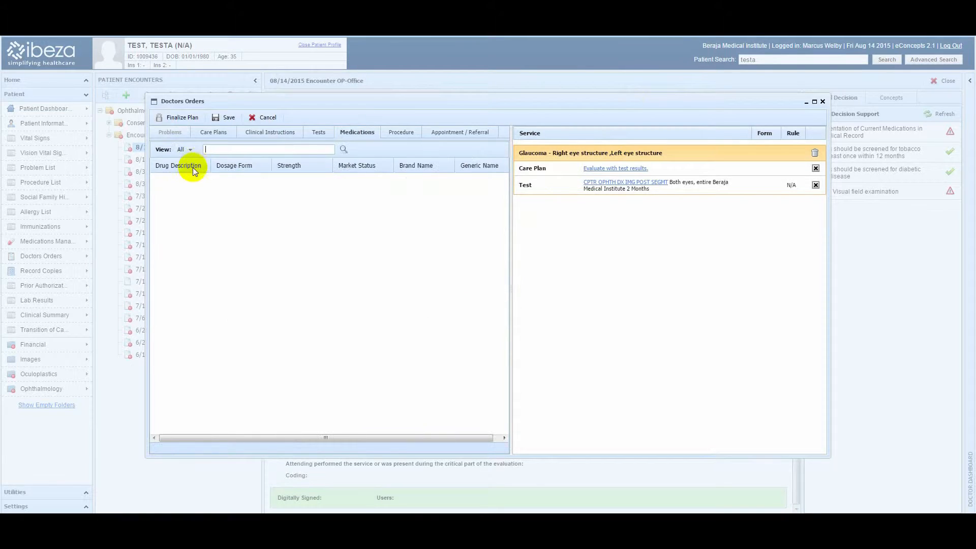
pyautogui.click(191, 154)
pyautogui.click(194, 191)
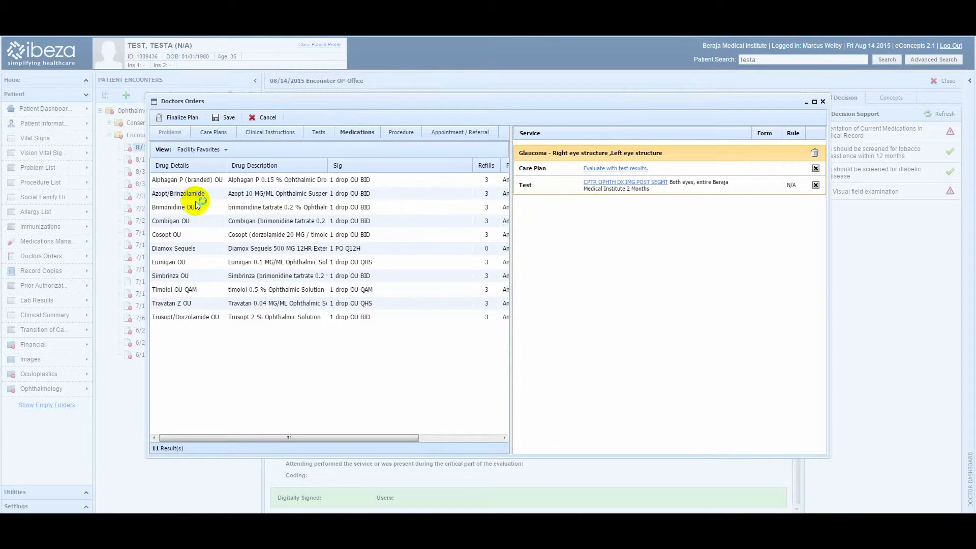
# Add Combigan OU from the facility favorites to the glaucoma plan, keeping its preset sig, quantity, refills and Paper method.
pyautogui.click(187, 227)
pyautogui.doubleClick(188, 227)
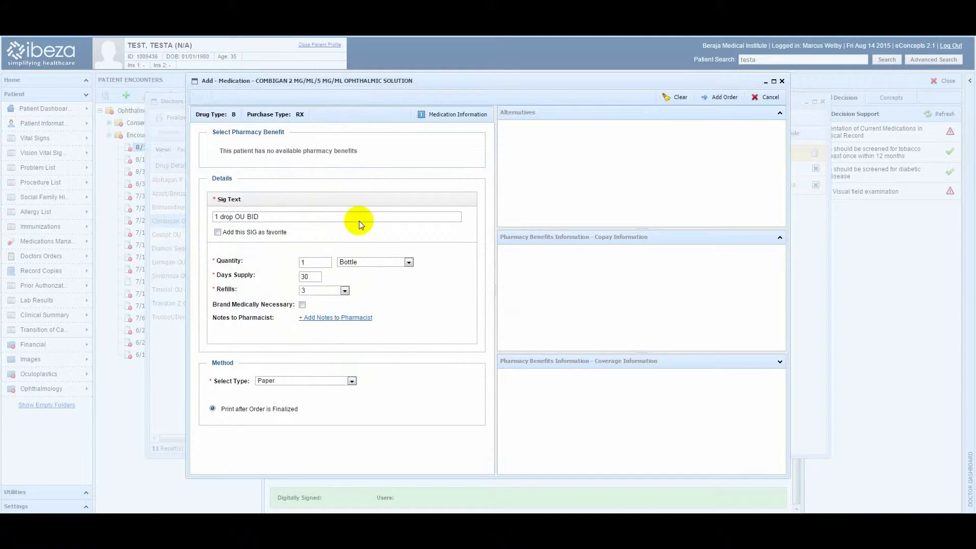
pyautogui.click(717, 97)
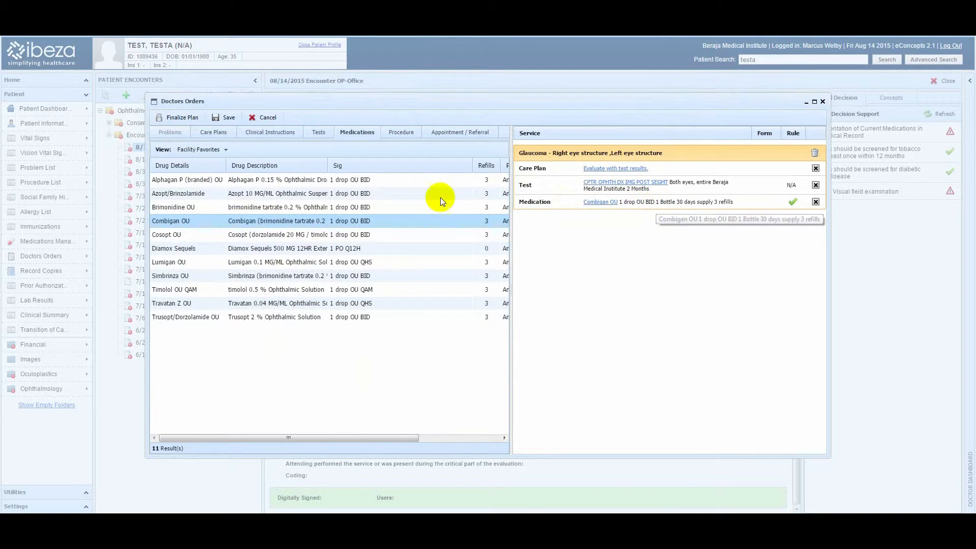
# Examine the procedures offered for the plan under facility favorites and all procedures.
pyautogui.click(407, 133)
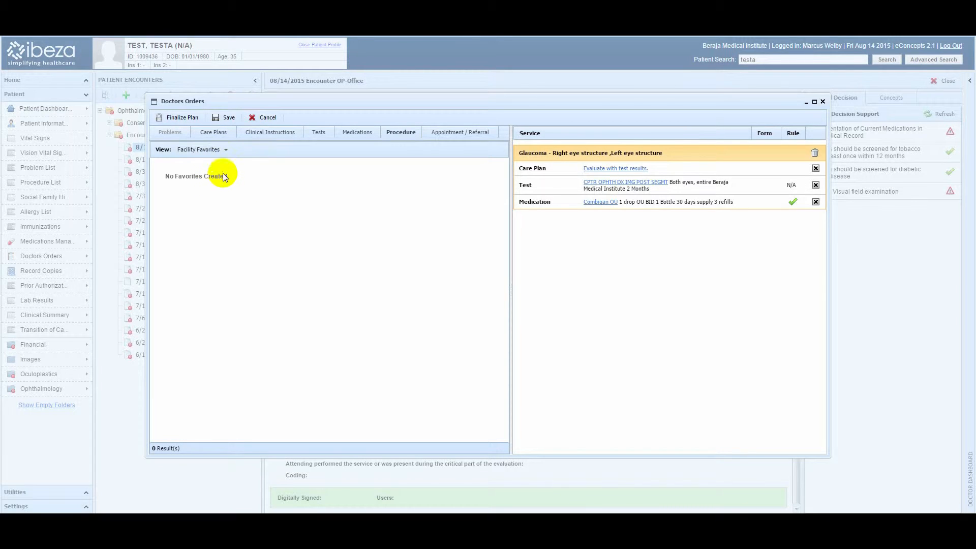
pyautogui.click(220, 149)
pyautogui.click(216, 162)
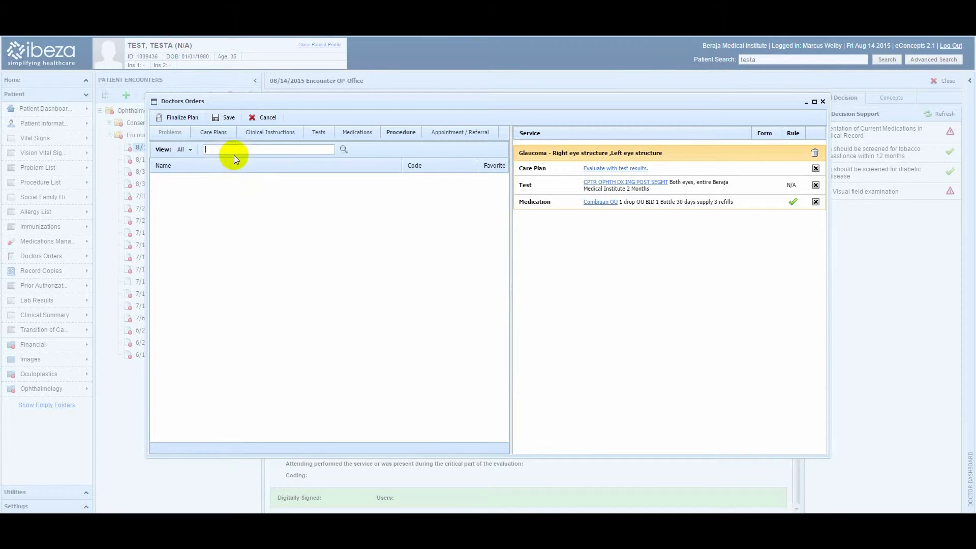
# List all providers available for an appointment or referral and open the appointment form for the logged-in doctor.
pyautogui.click(460, 134)
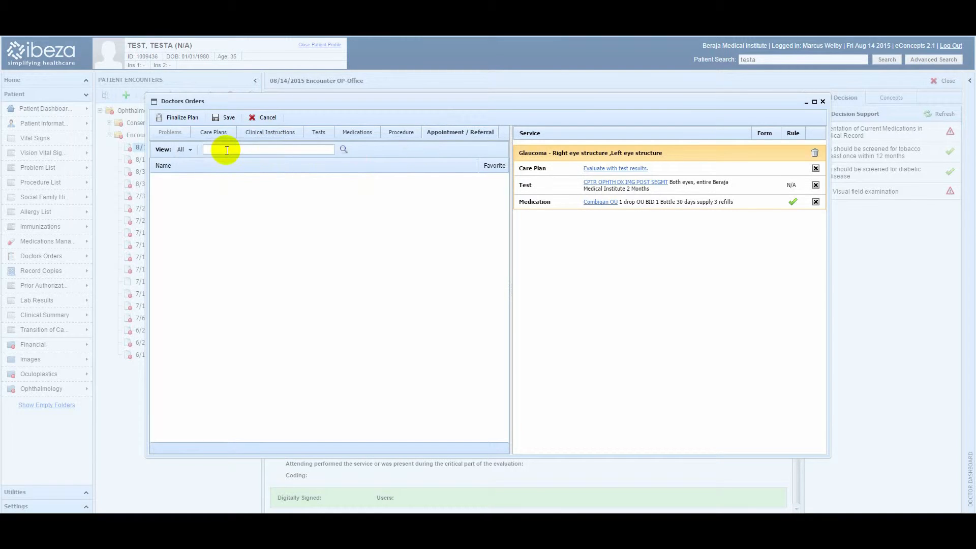
pyautogui.click(343, 149)
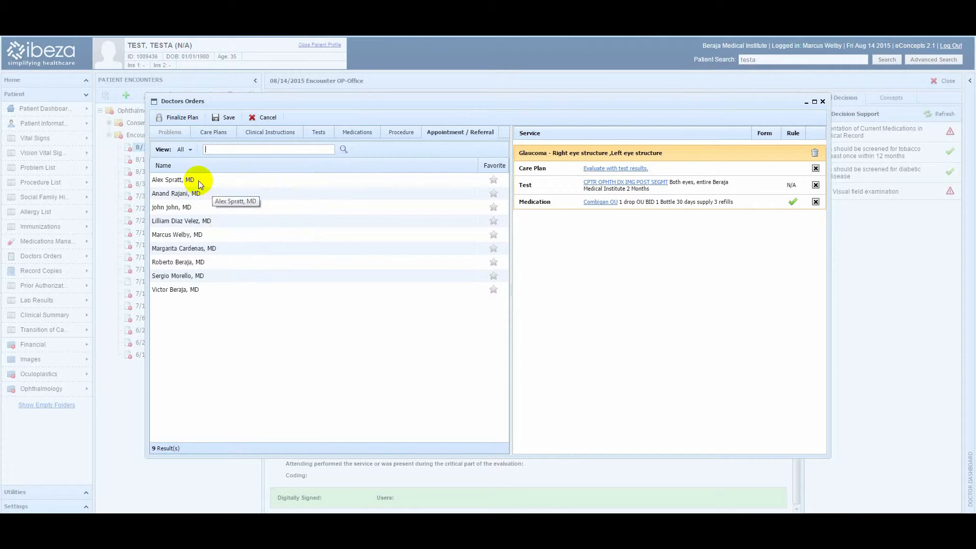
pyautogui.click(191, 236)
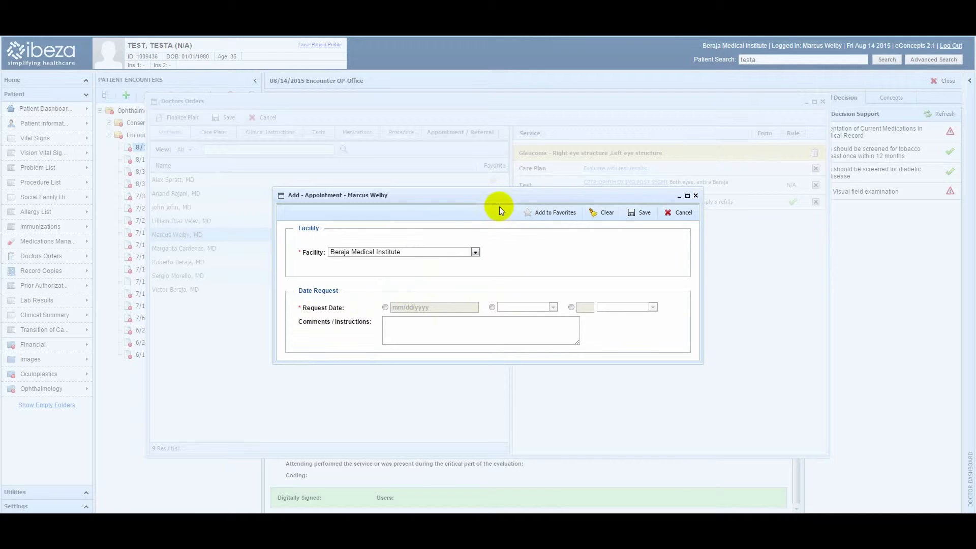
# Set the appointment's request date to 2 Months and save the appointment at Beraja Medical Institute.
pyautogui.moveTo(503, 203); pyautogui.dragTo(497, 255)
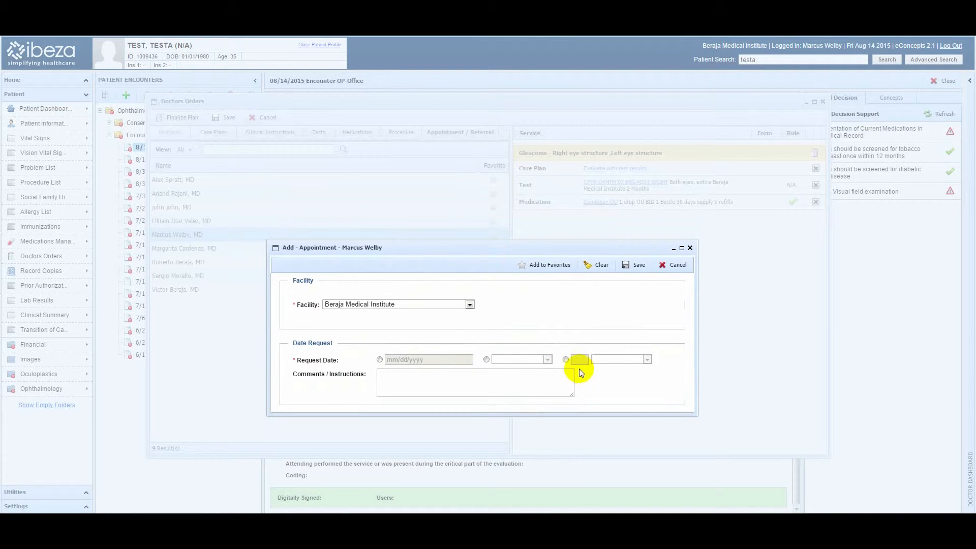
pyautogui.click(567, 360)
pyautogui.click(610, 359)
pyautogui.click(609, 384)
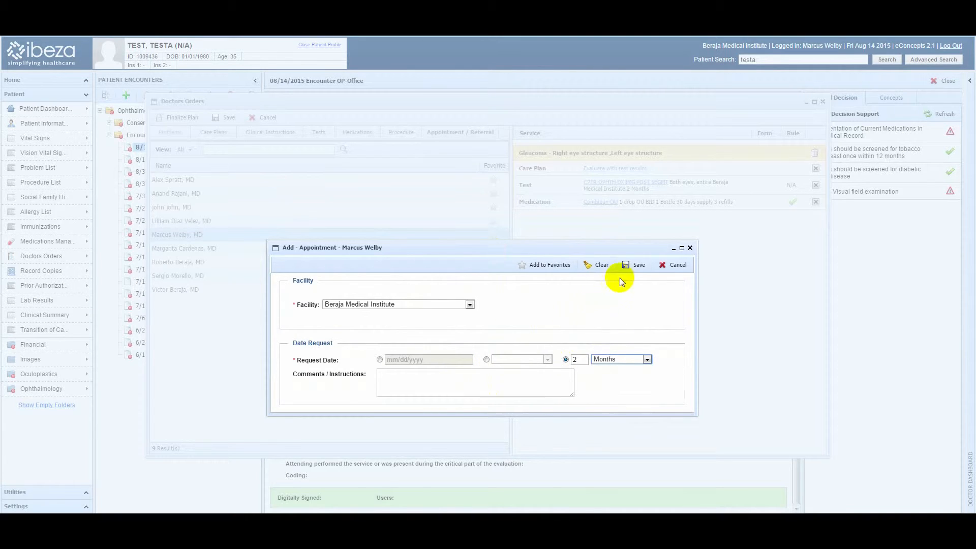
pyautogui.click(632, 265)
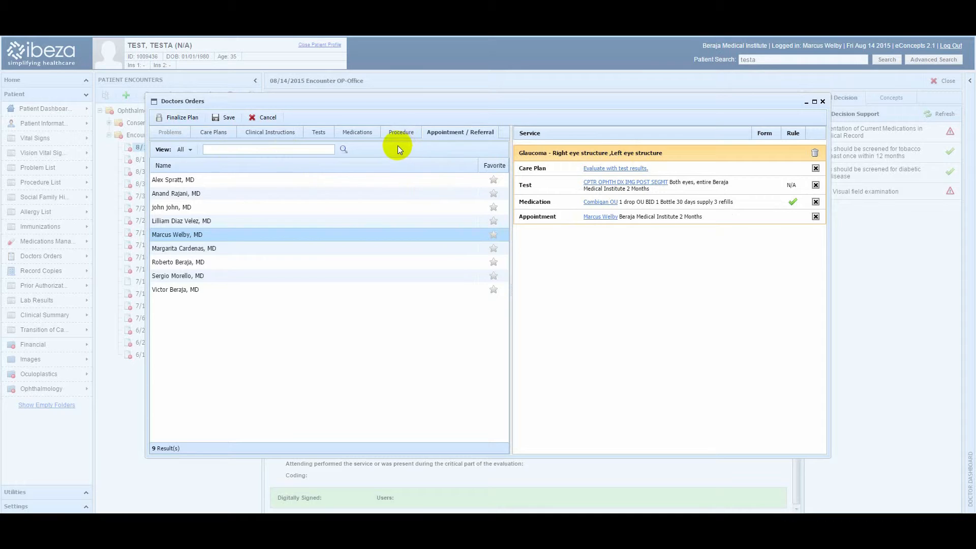
# Save the glaucoma plan and reopen it from the orders list for editing.
pyautogui.click(231, 118)
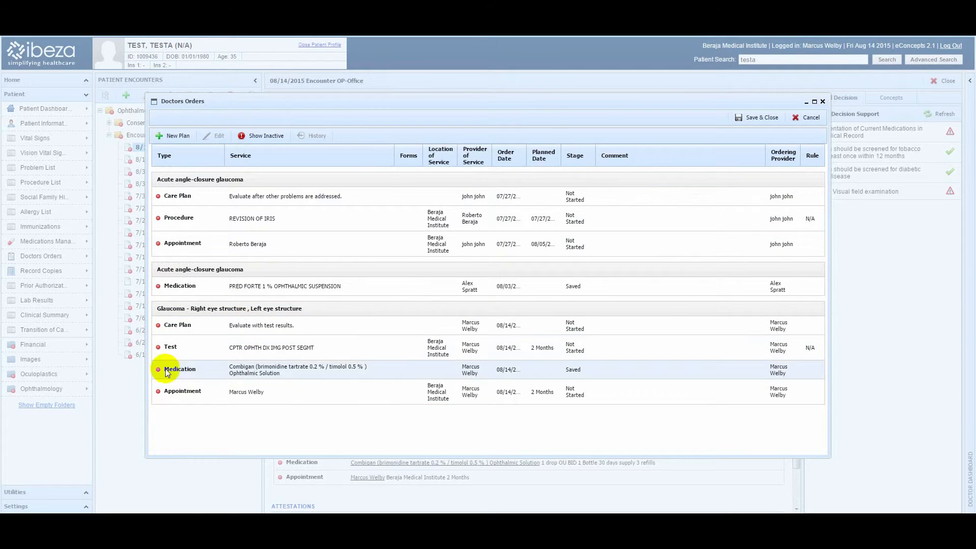
pyautogui.click(196, 311)
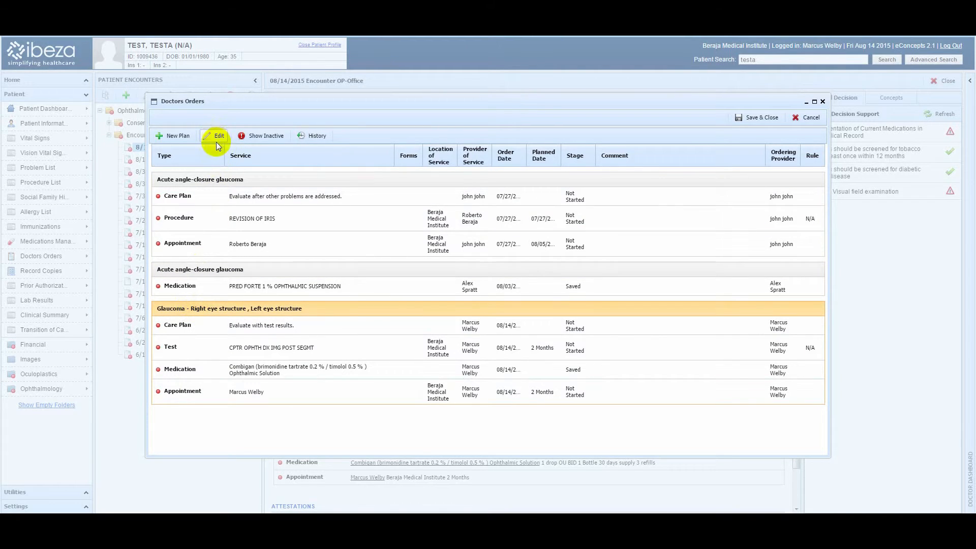
pyautogui.doubleClick(218, 311)
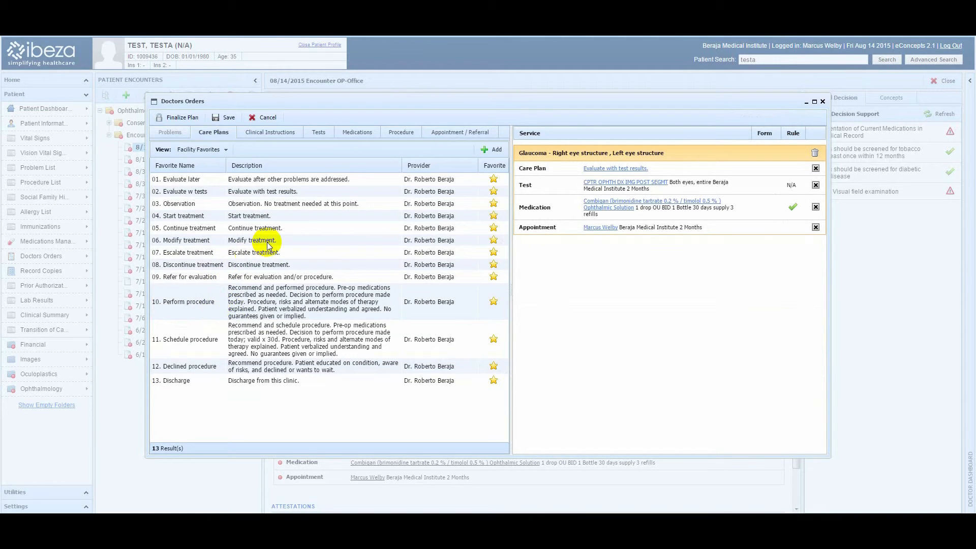
# Finalize the glaucoma plan, reviewing the Combigan prescription details and saving the medication review.
pyautogui.click(177, 118)
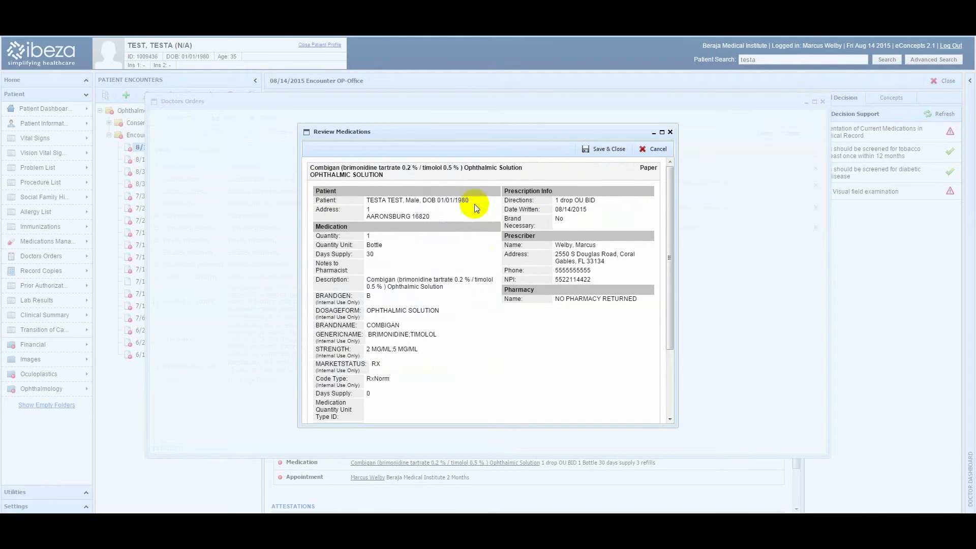
pyautogui.scroll(-2, 463, 234)
pyautogui.scroll(2, 456, 239)
pyautogui.click(601, 149)
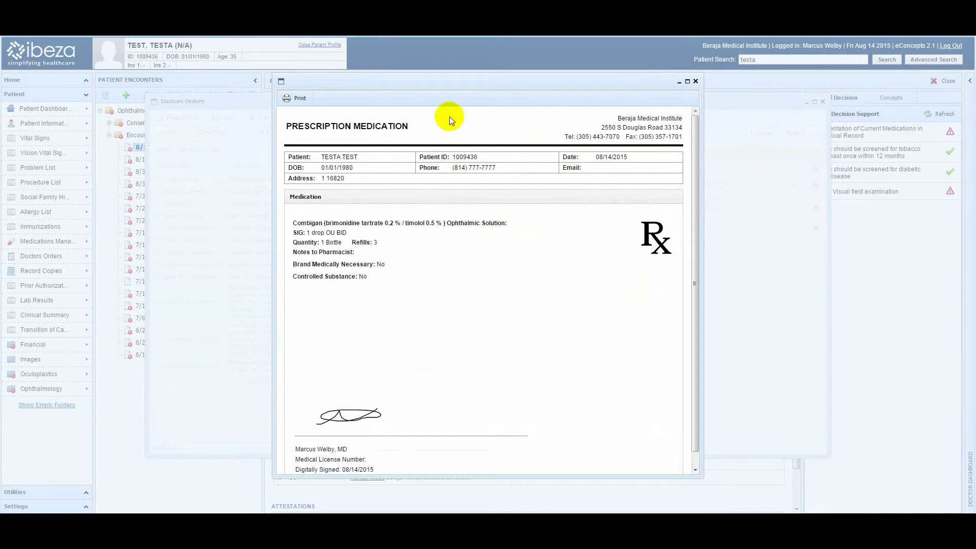
# Close the printable prescription without printing, and save and close the doctors orders to return to the encounter note.
pyautogui.moveTo(483, 87); pyautogui.dragTo(477, 91)
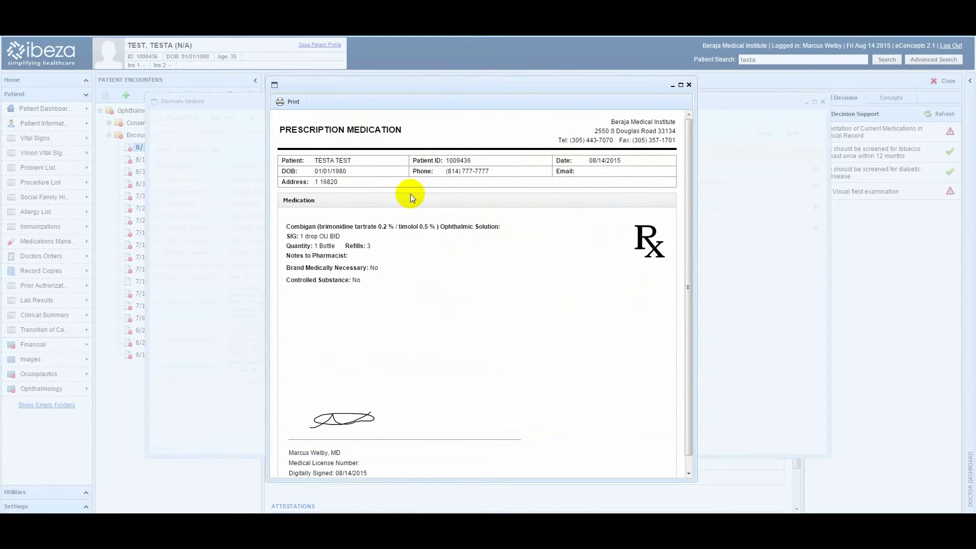
pyautogui.click(689, 85)
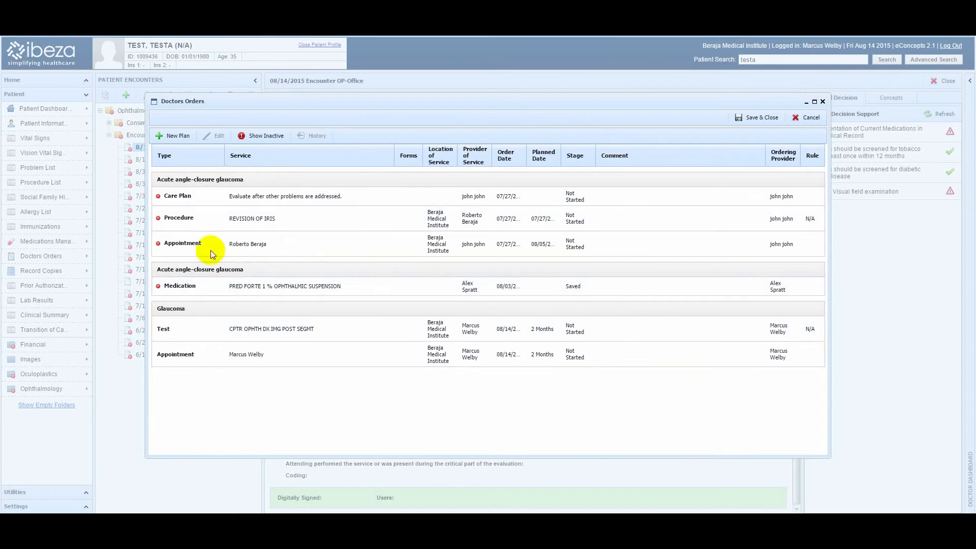
pyautogui.click(769, 118)
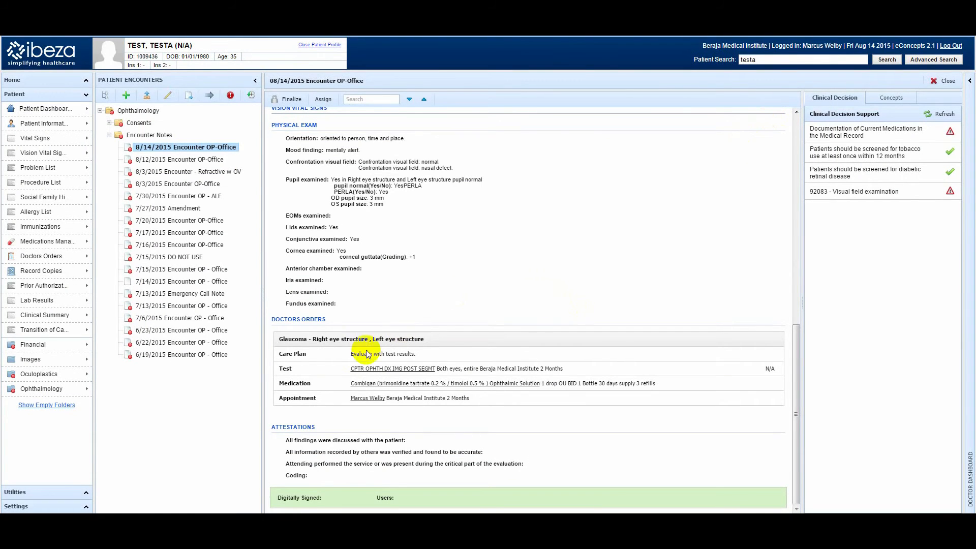